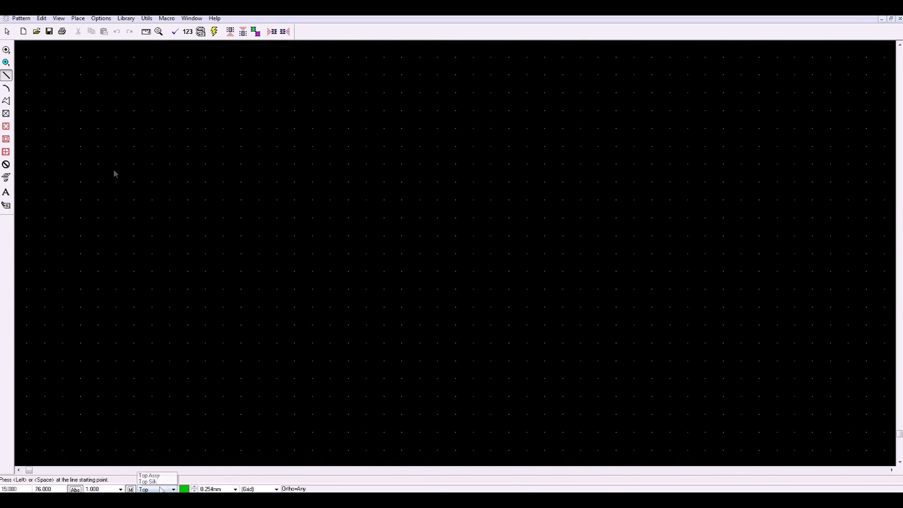
# Draw a Top Silk line for the footprint outline
pyautogui.moveTo(222, 343); pyautogui.dragTo(440, 342)
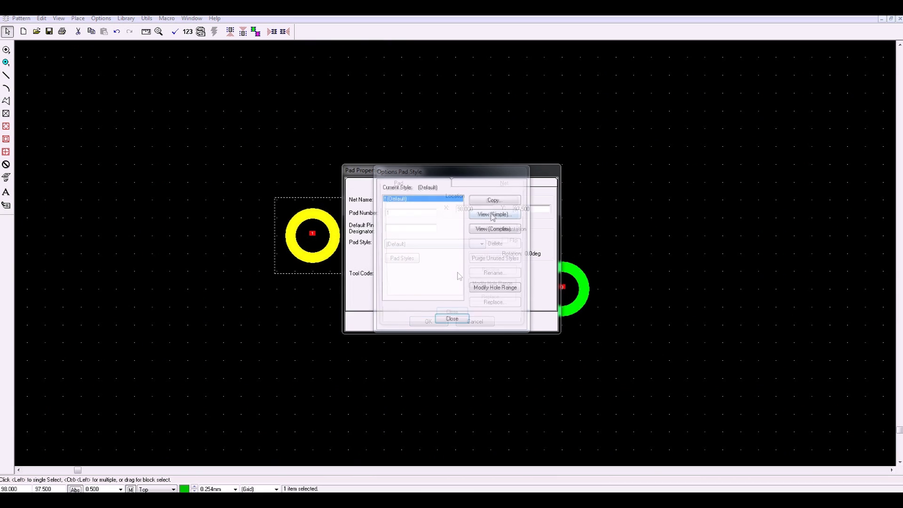
# Edit the size of the 2x4 pad style
pyautogui.click(426, 286)
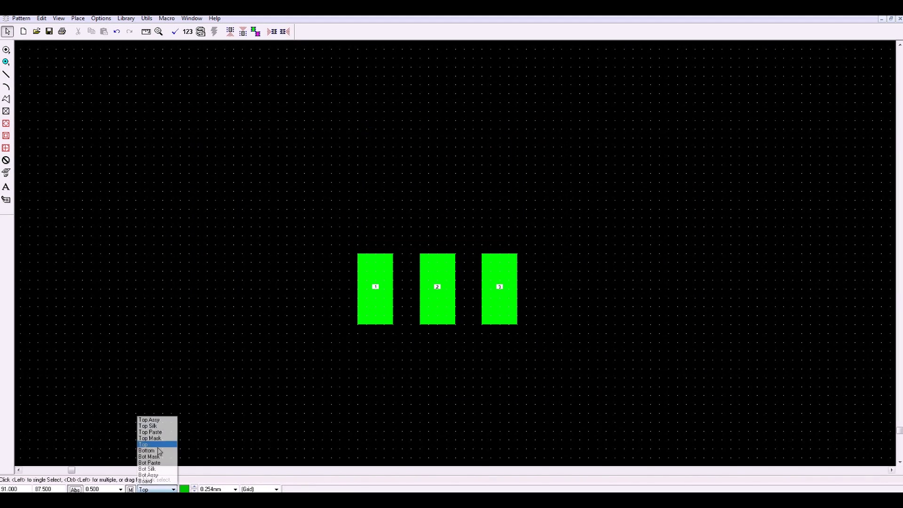
# Stretch the silkscreen outline's top edge upward
pyautogui.moveTo(386, 127); pyautogui.dragTo(358, 136)
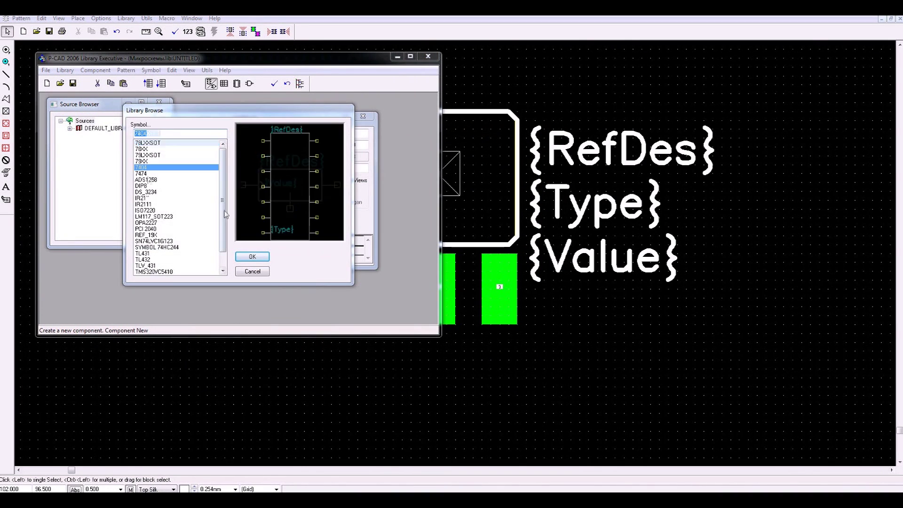
# Confirm the TL431 symbol for the TL431_L component and save the component
pyautogui.click(251, 257)
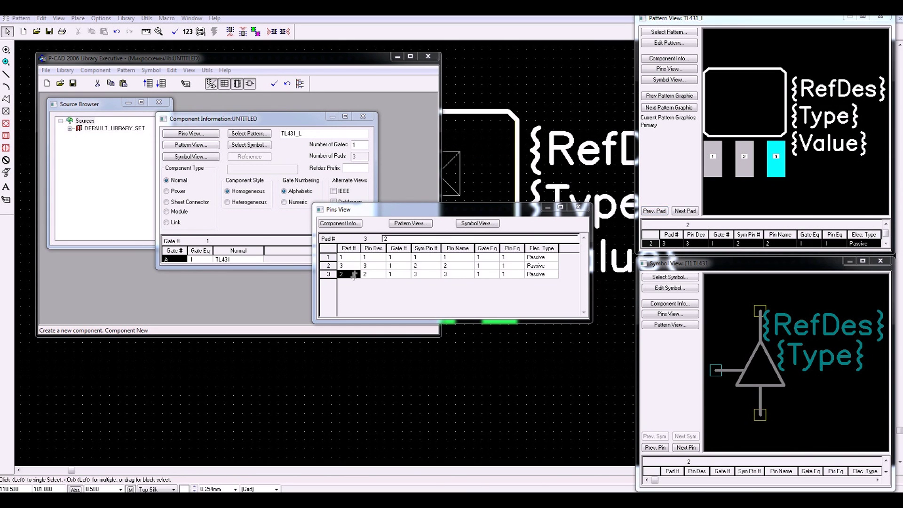
pyautogui.click(369, 118)
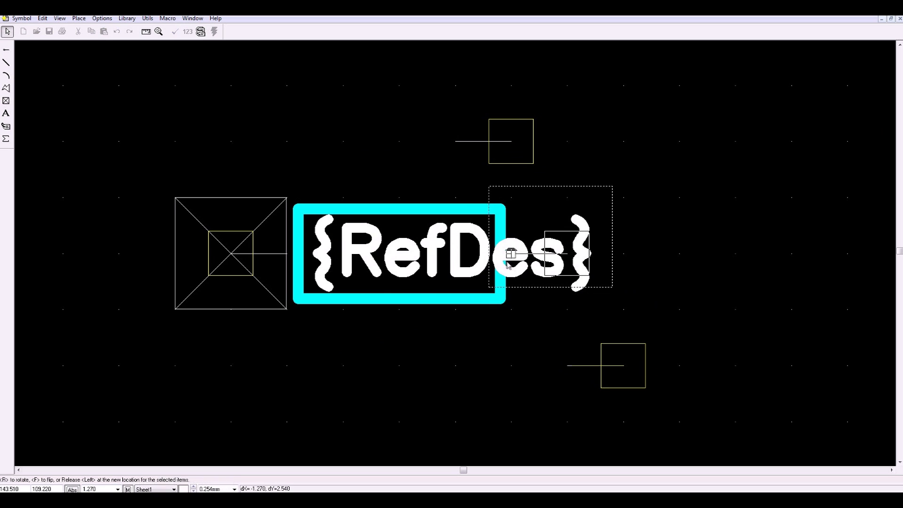
# Save the selected TL431 symbol to the library
pyautogui.hotkey('ctrl', 's')
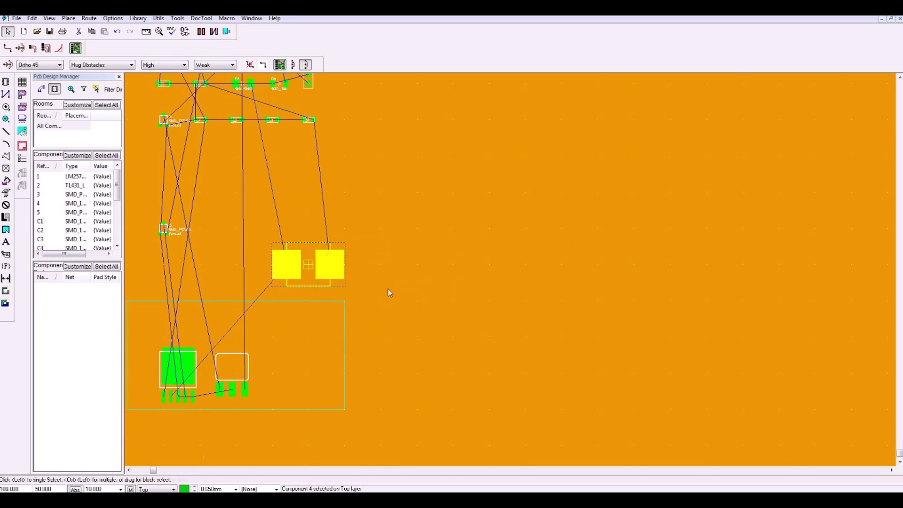
# Move resistor R4 next to R3 inside the board outline
pyautogui.scroll(-2, 389, 292)
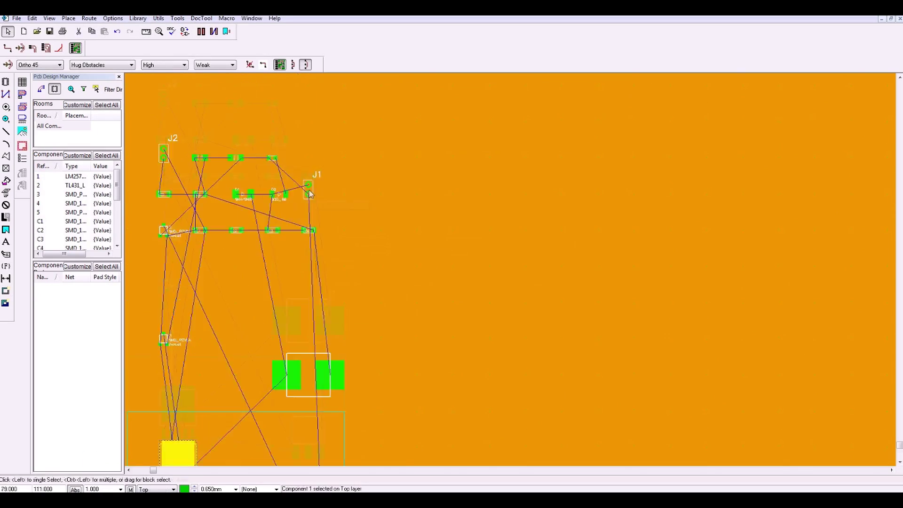
pyautogui.scroll(3, 465, 310)
pyautogui.scroll(5, 647, 292)
pyautogui.scroll(-3, 400, 380)
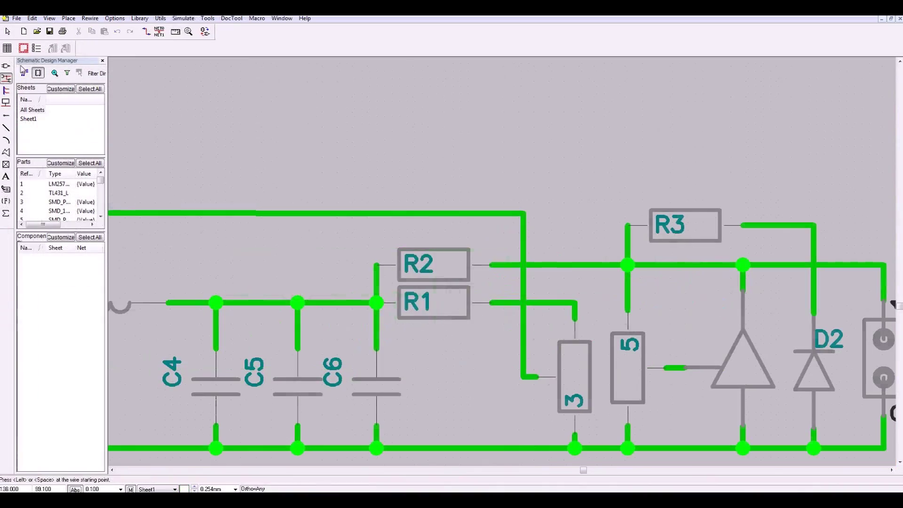
pyautogui.moveTo(22, 69); pyautogui.dragTo(595, 221)
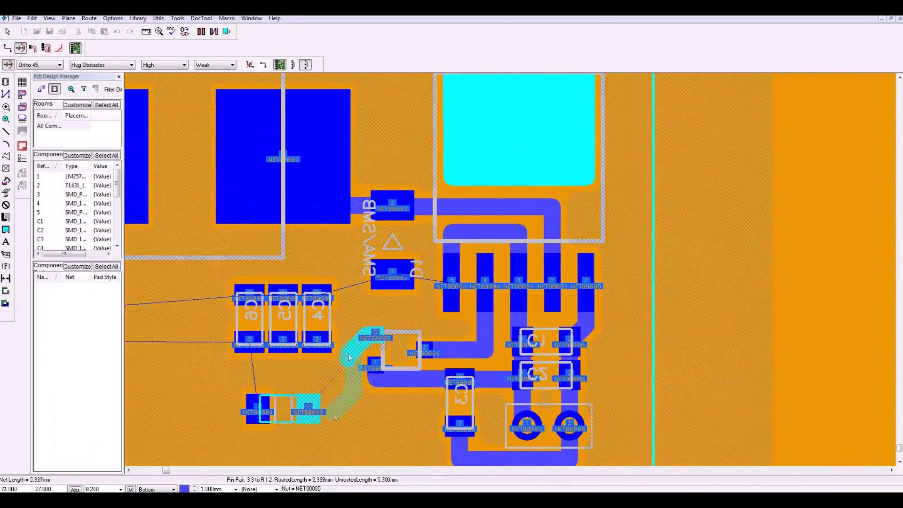
# Move capacitors C1 and C2 to a new position on the board
pyautogui.moveTo(659, 311); pyautogui.dragTo(668, 311)
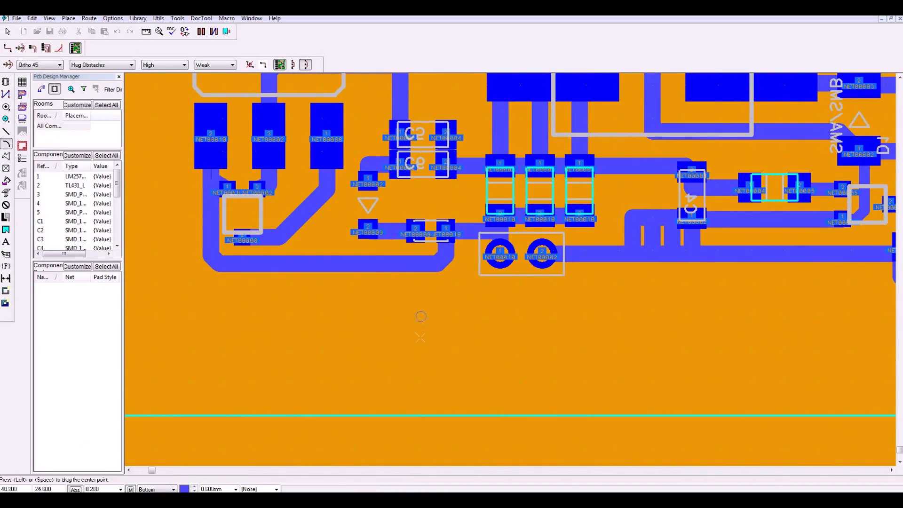
# Draw a bottom-layer arc just below the traces
pyautogui.moveTo(420, 337); pyautogui.dragTo(424, 356)
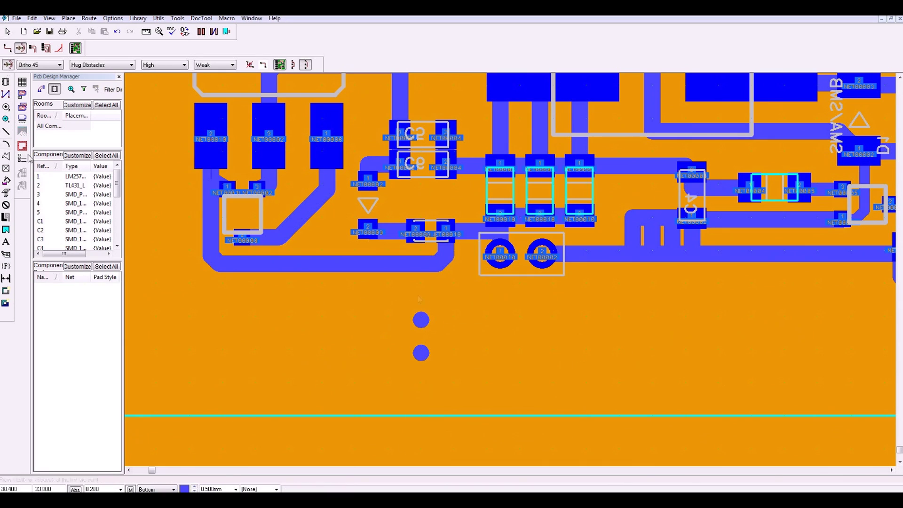